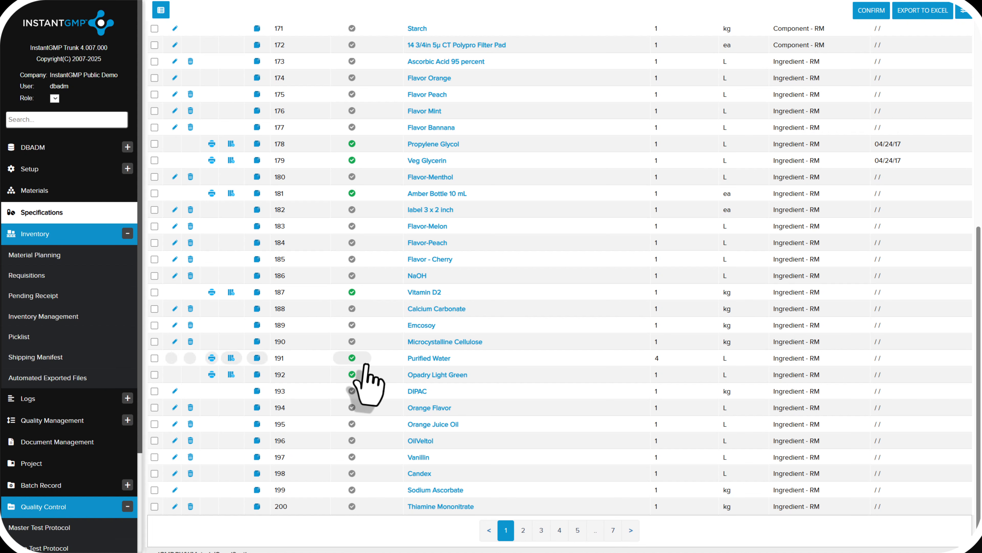
Review the tests and linked master test protocols in the Purified Water specification, part 191, and go to inventory management
left_click(423, 358)
left_click(207, 92)
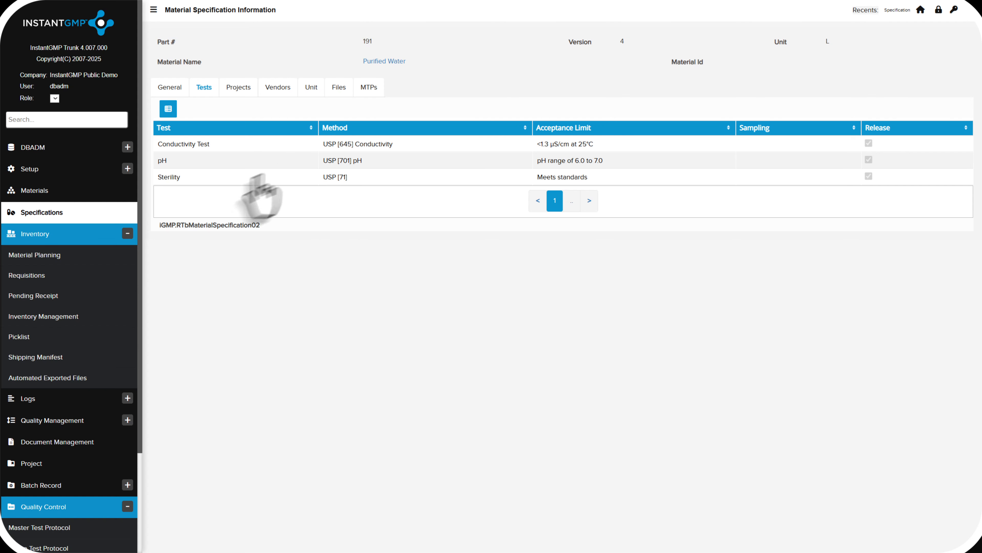
left_click(363, 88)
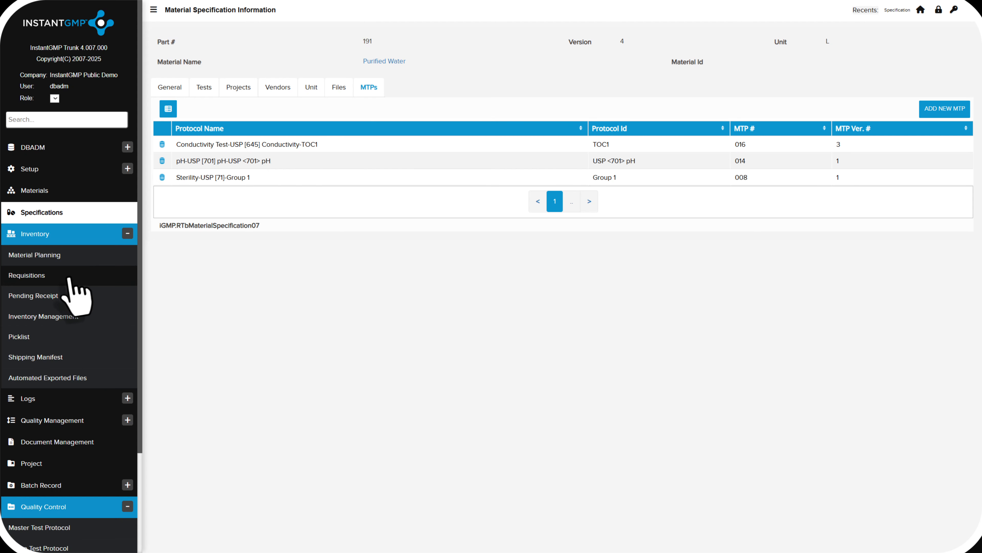
left_click(49, 317)
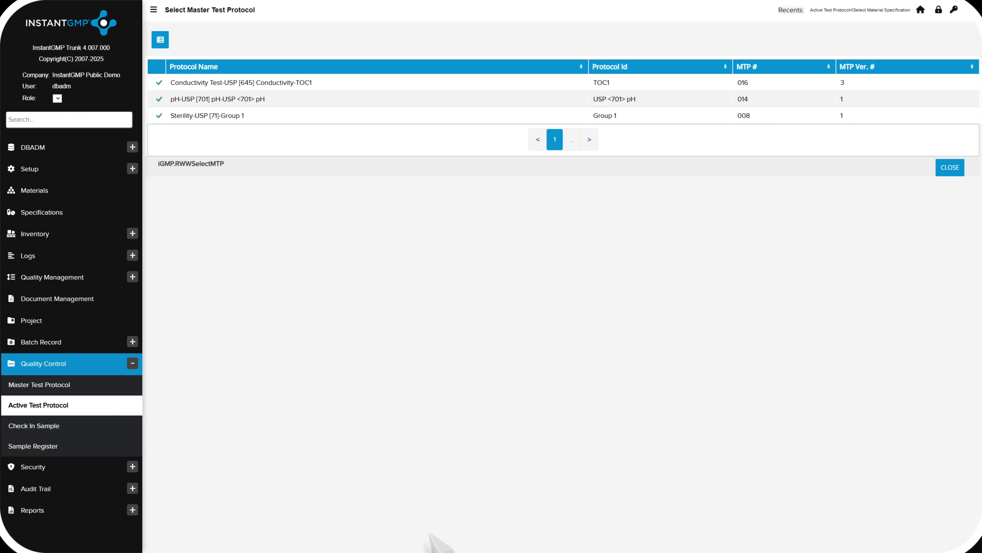
Generate an active test protocol for Purified Water from the Conductivity Test-USP [645] Conductivity-TOC1 master test protocol
left_click(160, 84)
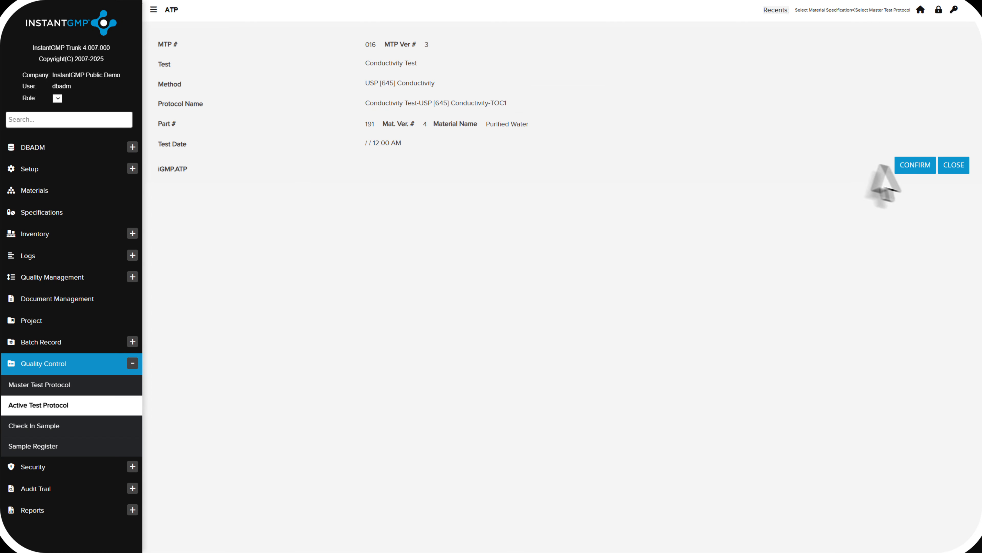
left_click(907, 168)
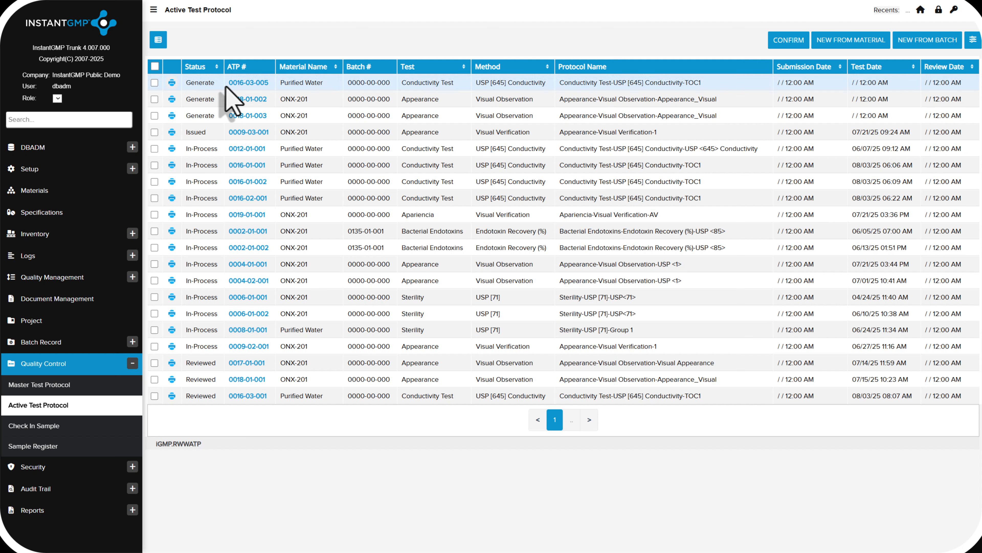
left_click_drag(229, 83, 682, 90)
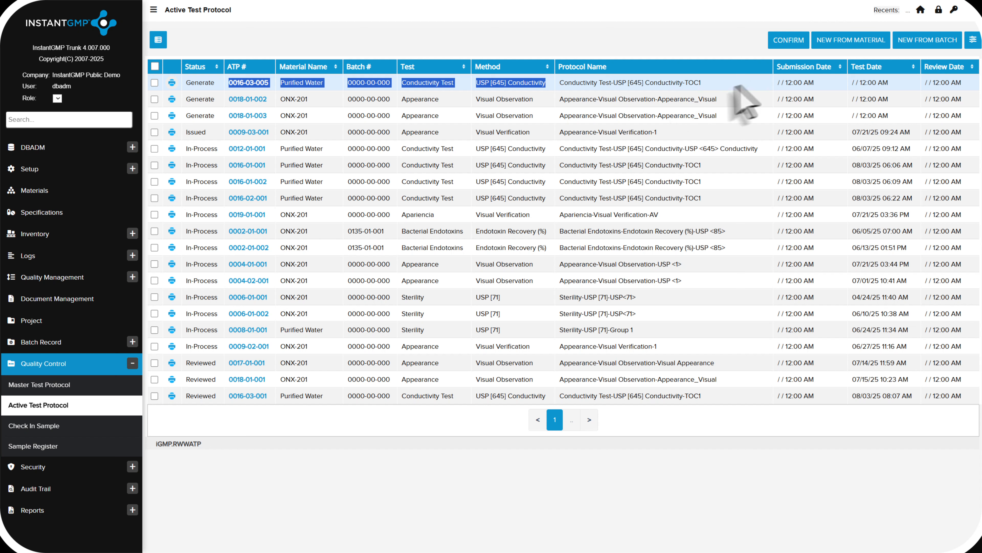
Open Purified Water sample 329 for check-in and set its sample quantity to 1 mL
left_click(40, 430)
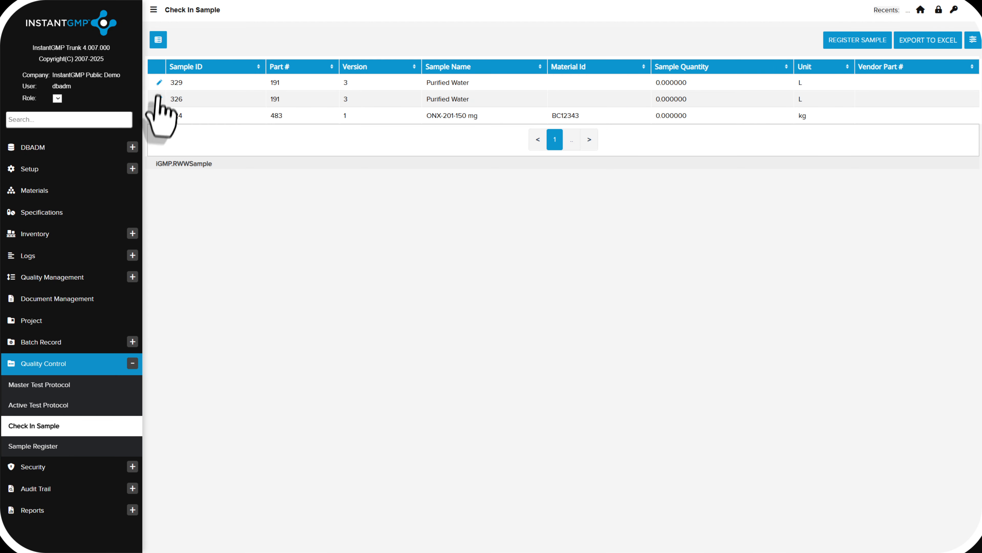
left_click(159, 83)
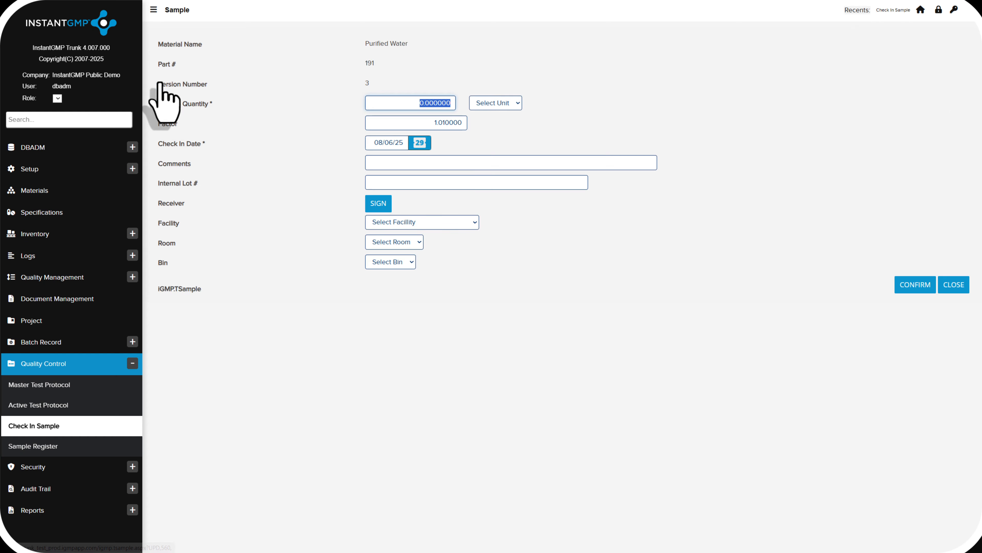
type("1")
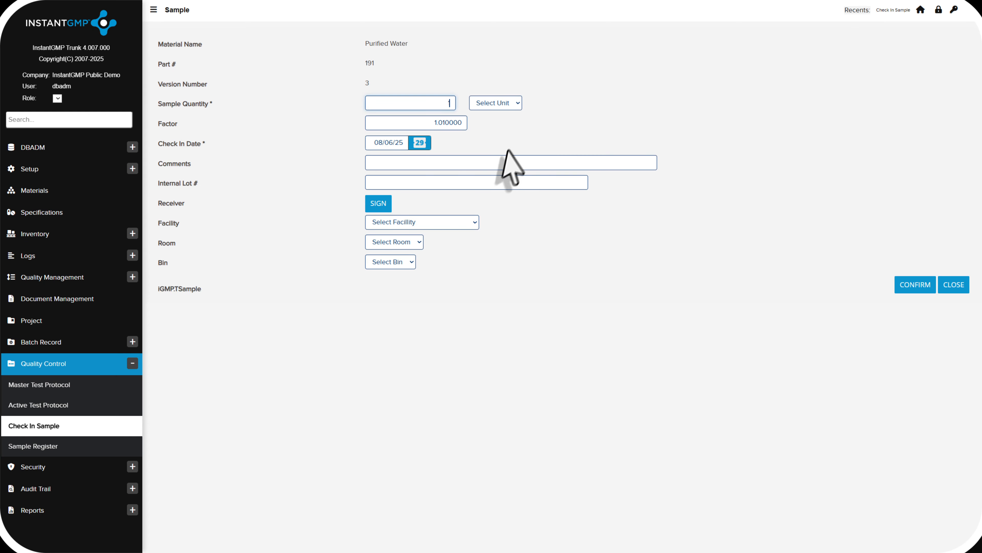
left_click(502, 103)
left_click(501, 165)
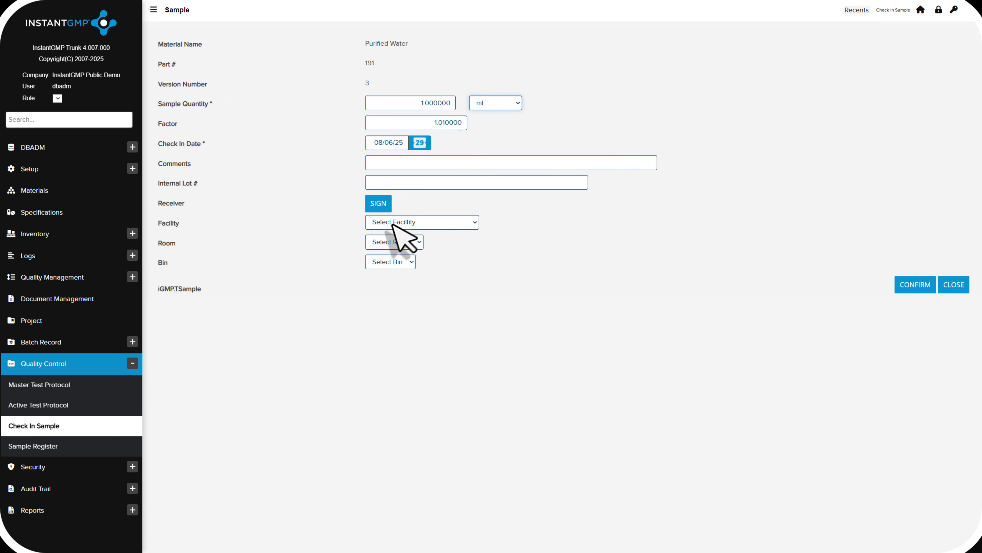
Assign the sample to QC Laboratory A, 102-Raw Material Testing Lab, bin 102-1-Incoming Samples, and sign as receiver to complete check-in
left_click(400, 224)
left_click(404, 309)
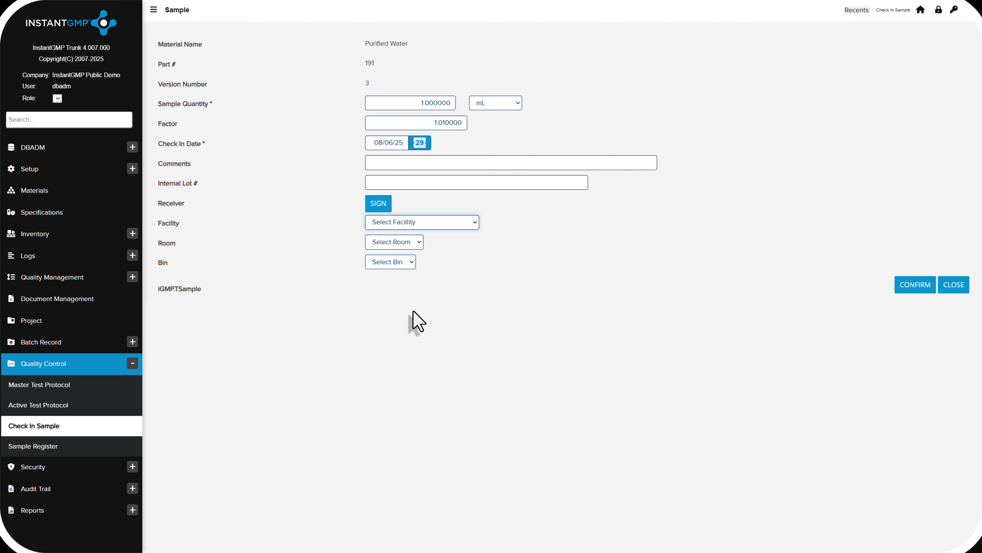
left_click(408, 244)
left_click(415, 282)
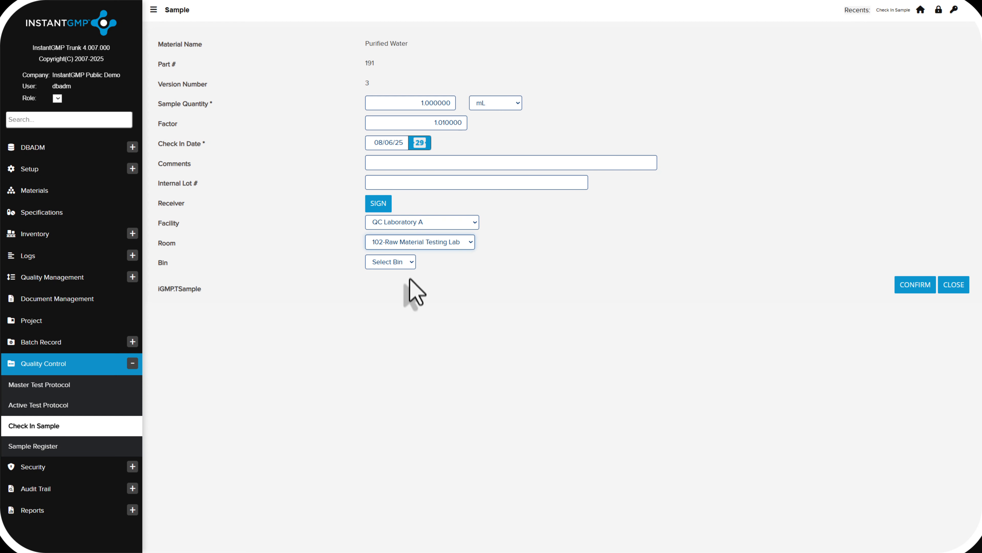
left_click(400, 262)
left_click(412, 287)
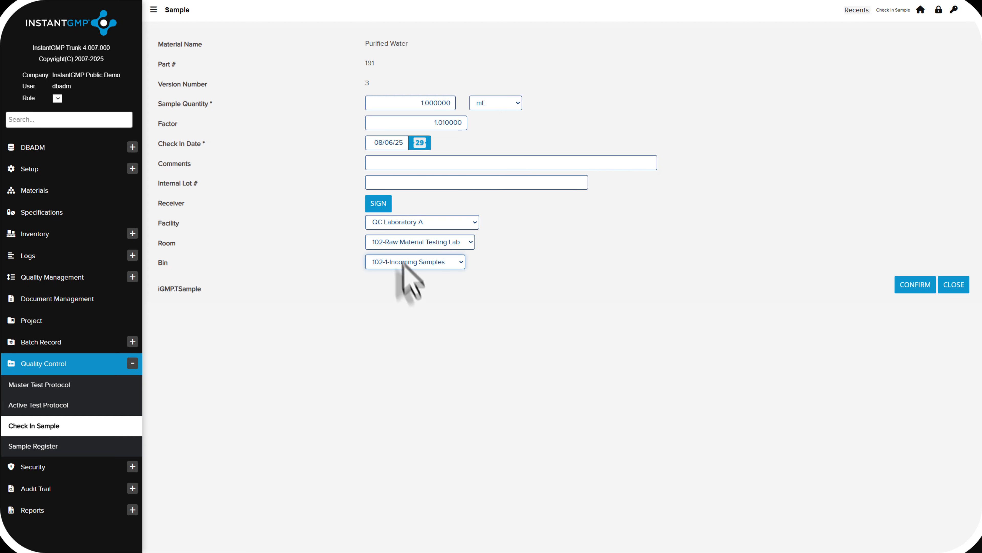
left_click(384, 209)
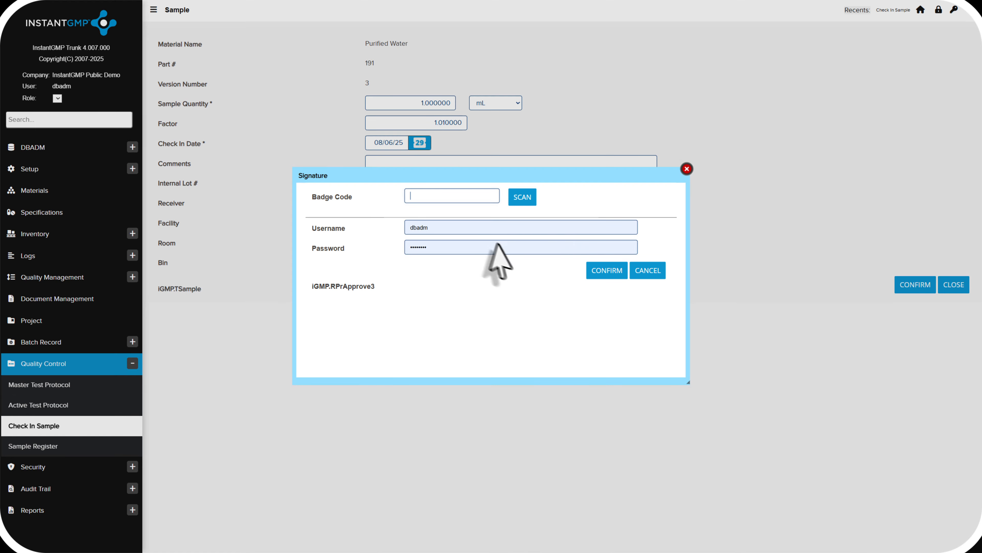
left_click(598, 270)
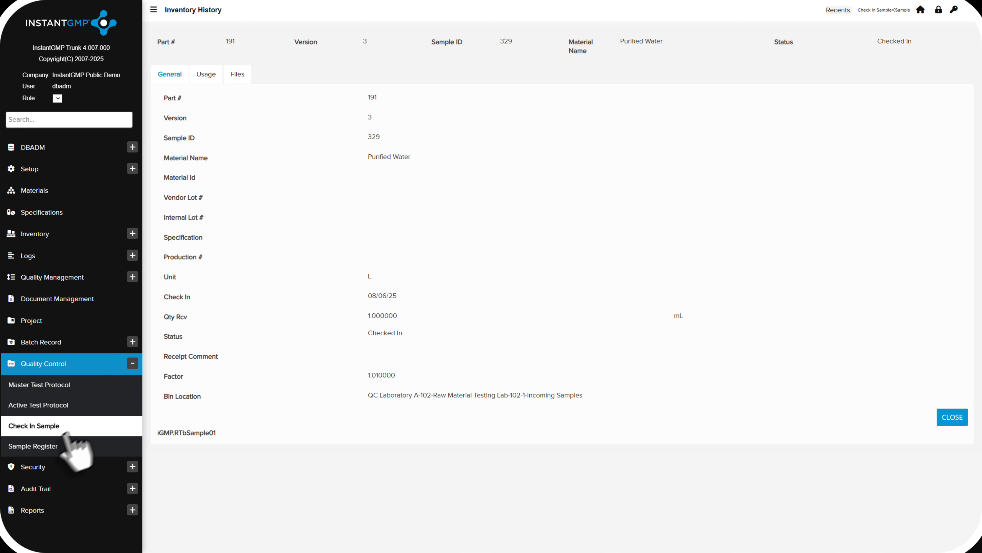
Open conductivity test protocol 0016-03-006 from the sample register and issue it with an electronic signature
left_click(50, 448)
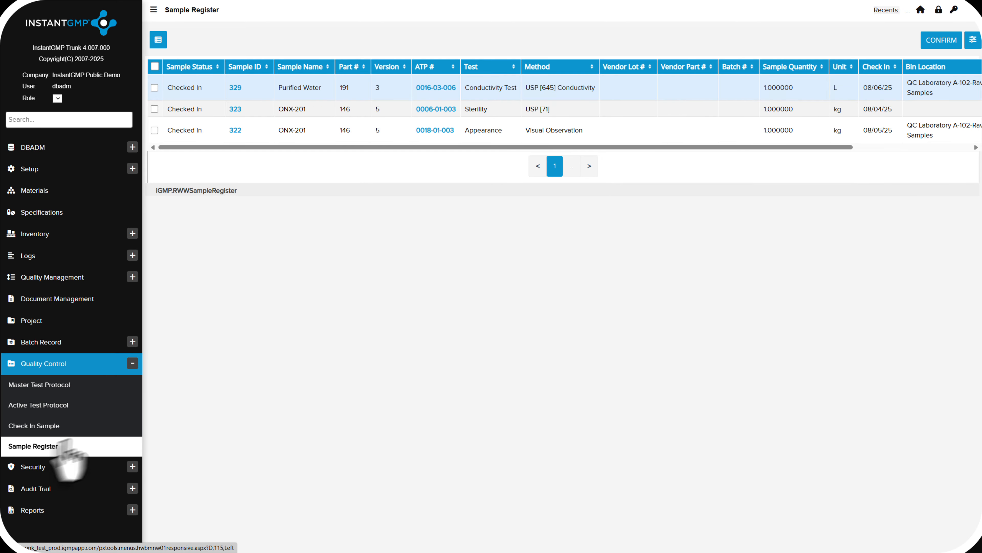
left_click(436, 90)
left_click(759, 112)
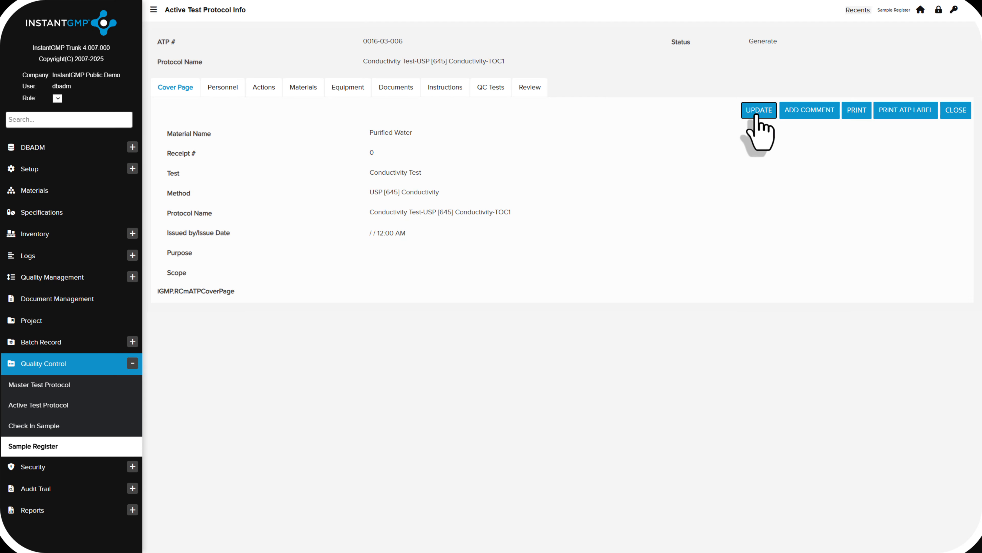
left_click(757, 112)
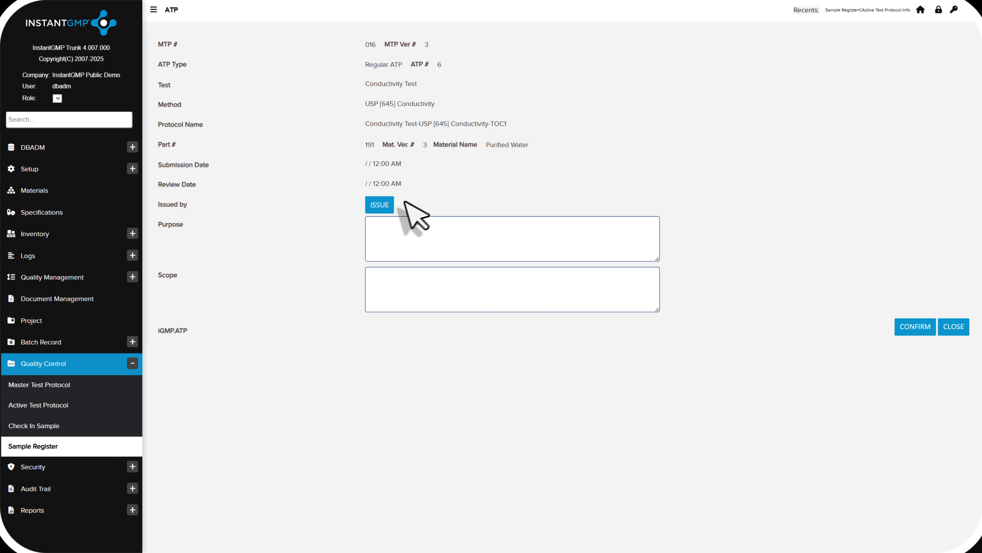
left_click(389, 208)
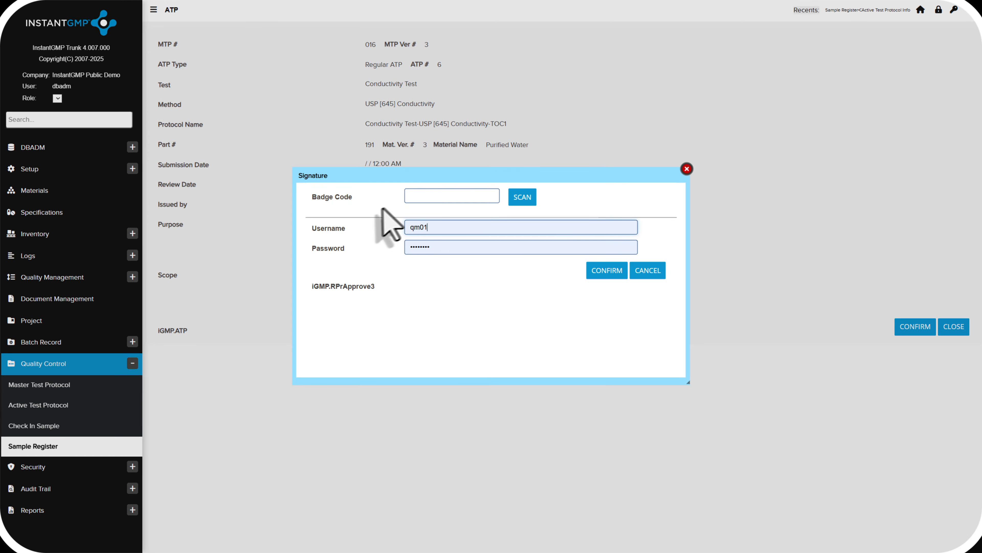
left_click(610, 276)
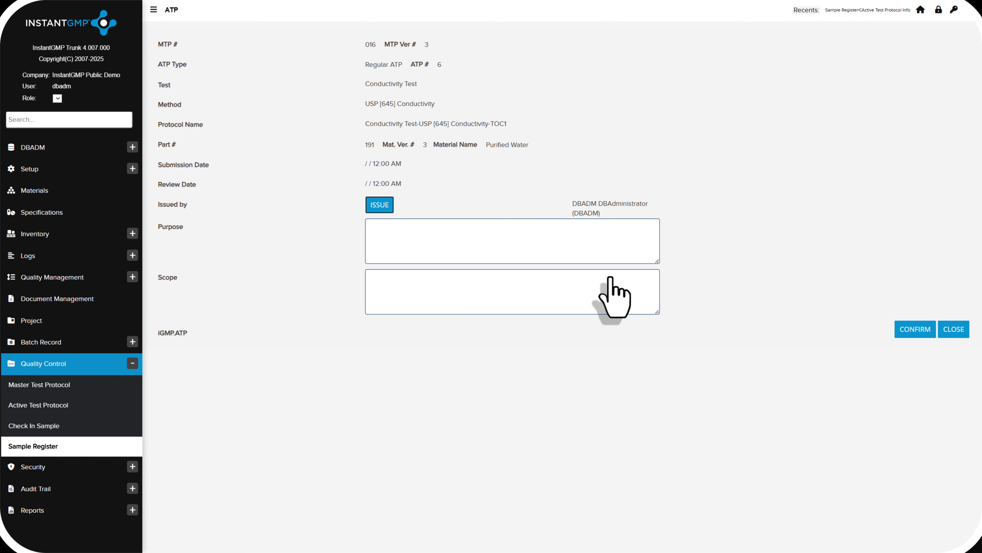
Review the personnel, actions, materials and equipment assigned to the issued conductivity test protocol
left_click(227, 90)
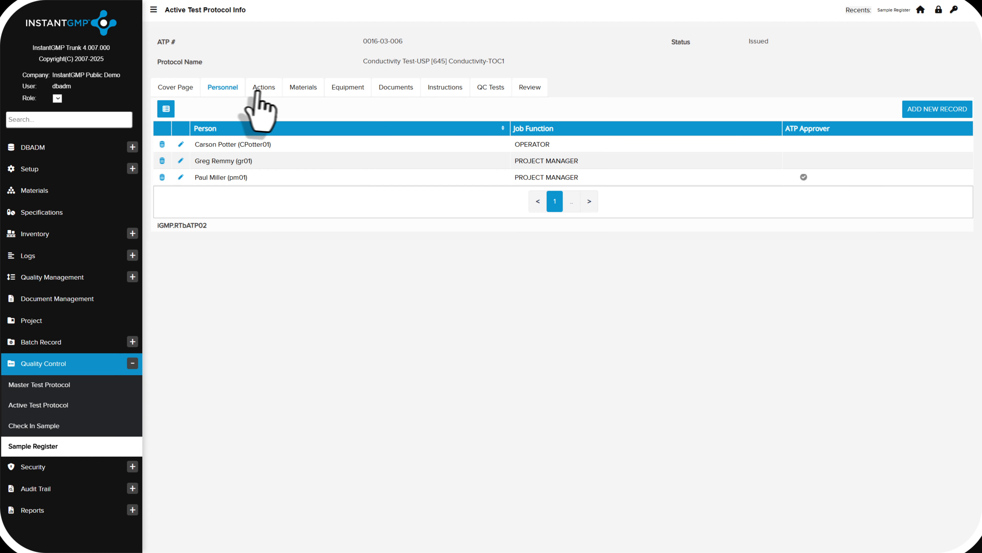
left_click(266, 93)
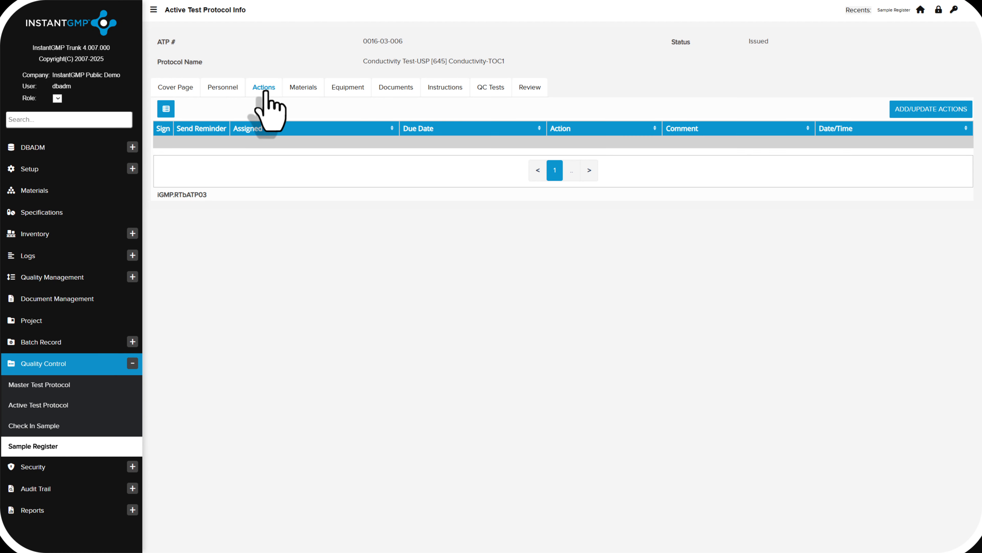
left_click(301, 93)
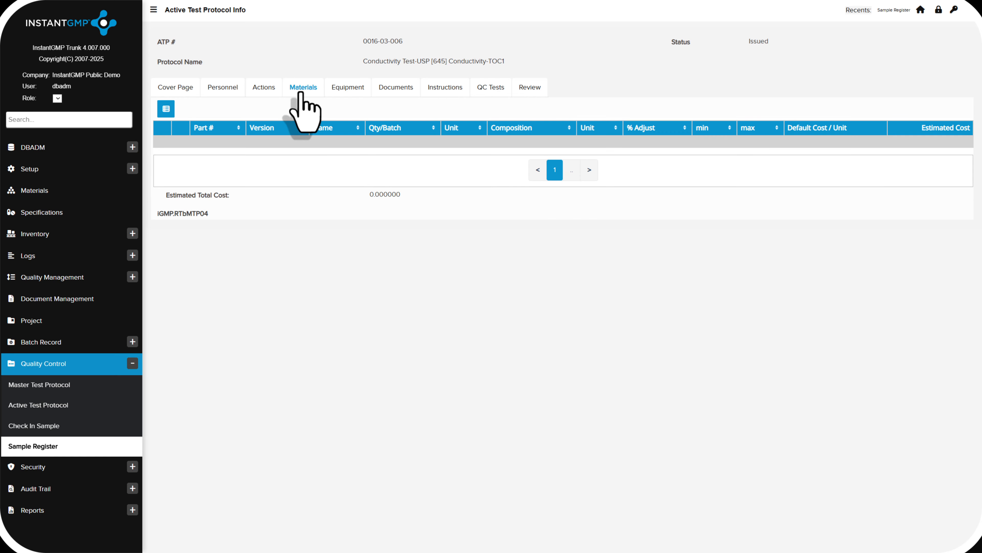
left_click(343, 94)
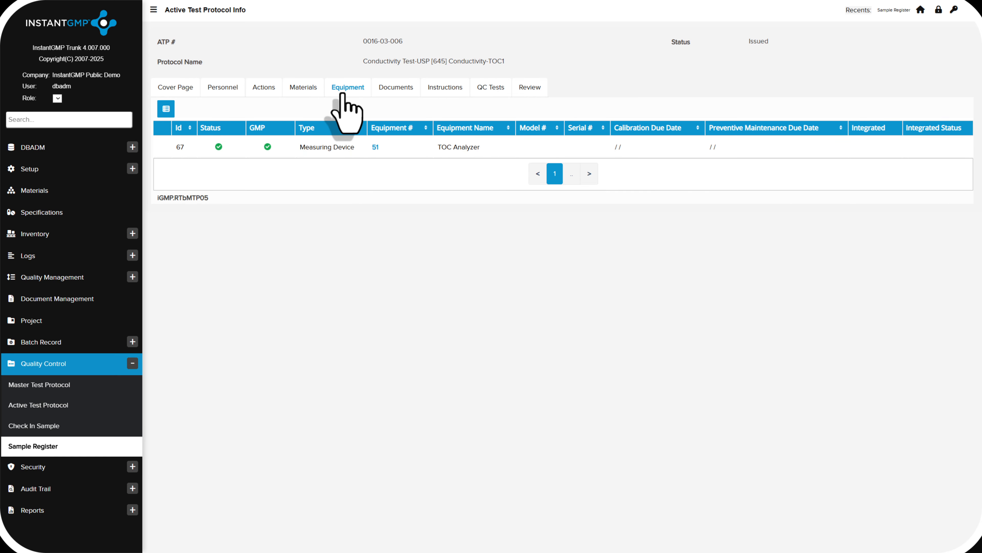
Complete instruction step 10.00 of the protocol, covering TOC analyzer calibration and system suitability, with Go to Next Step as the follow-up action
left_click(443, 91)
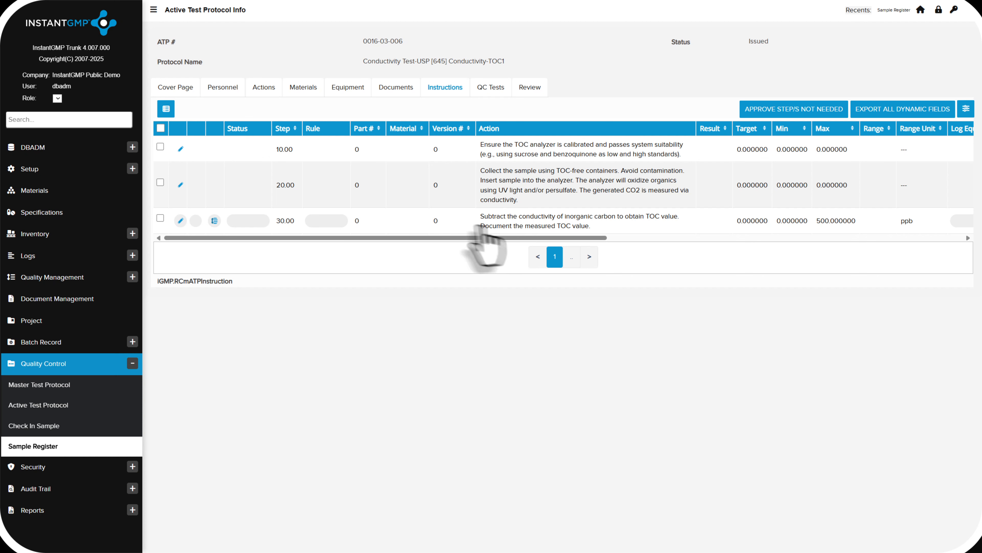
left_click(182, 148)
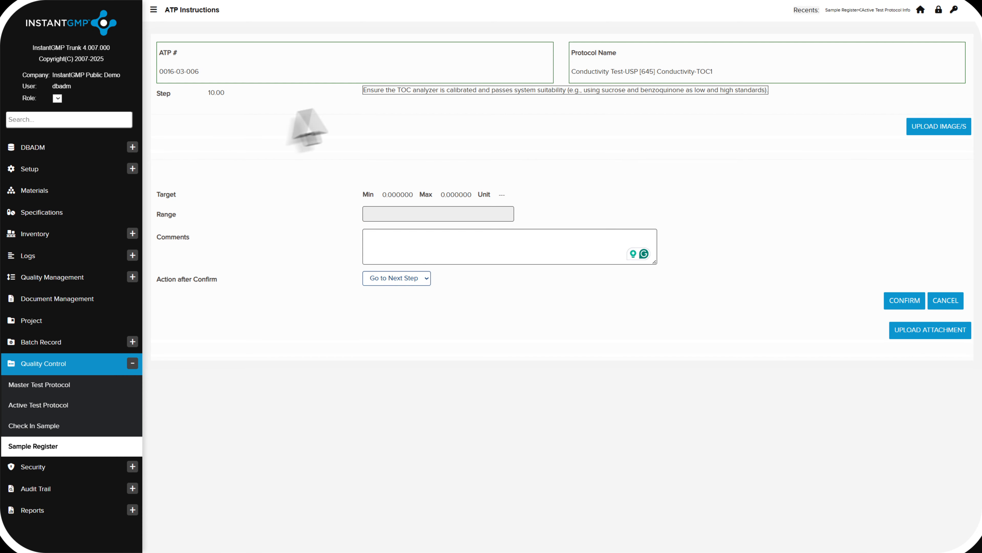
left_click_drag(361, 91, 772, 98)
left_click(762, 154)
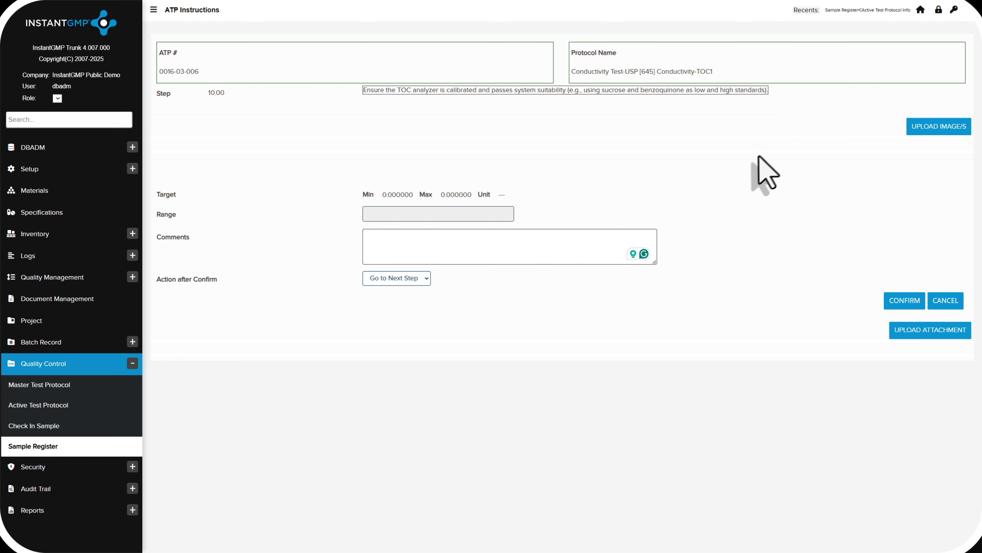
left_click(901, 302)
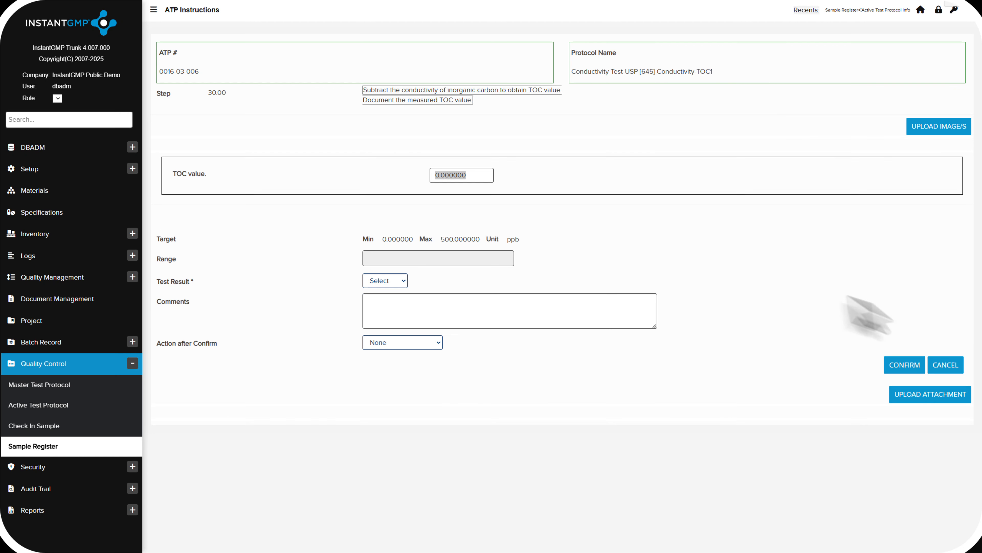
Record a TOC value of 400 with test result Pass for instruction step 30.00 and save it
left_click(488, 178)
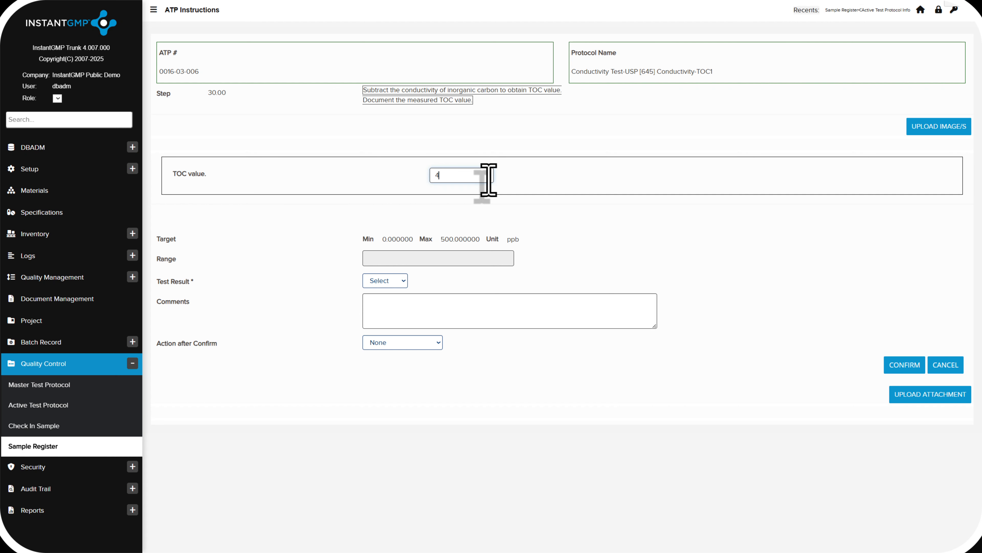
left_click(901, 367)
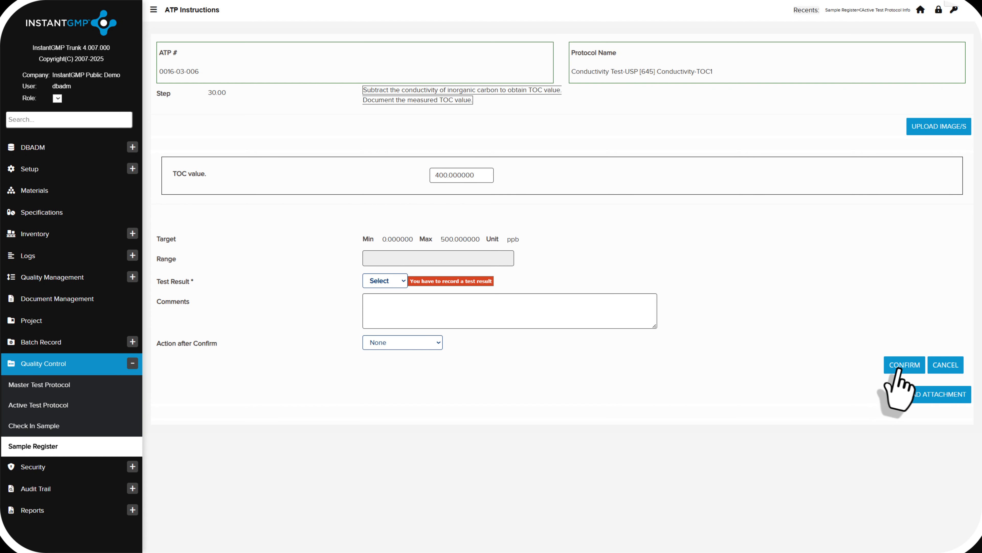
left_click(399, 284)
left_click(398, 319)
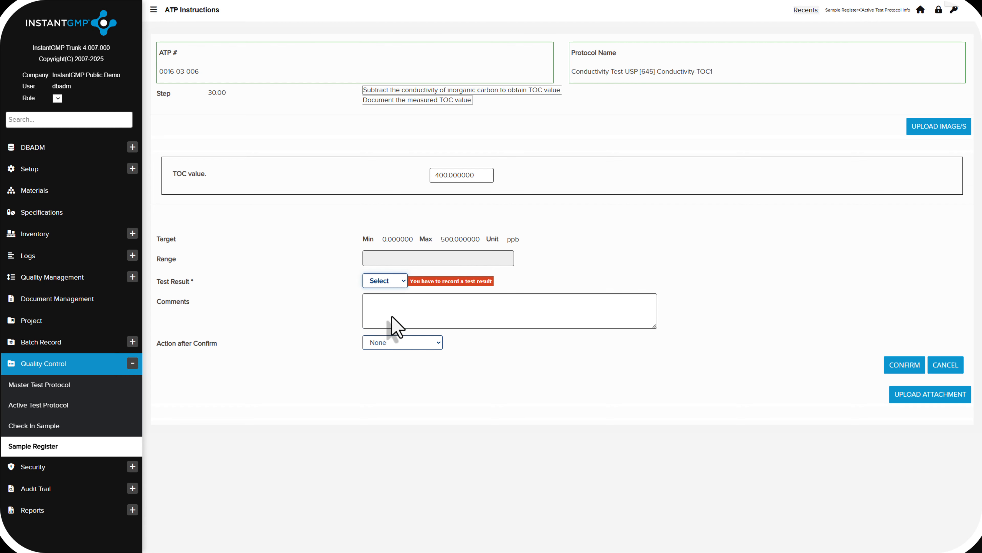
left_click(903, 366)
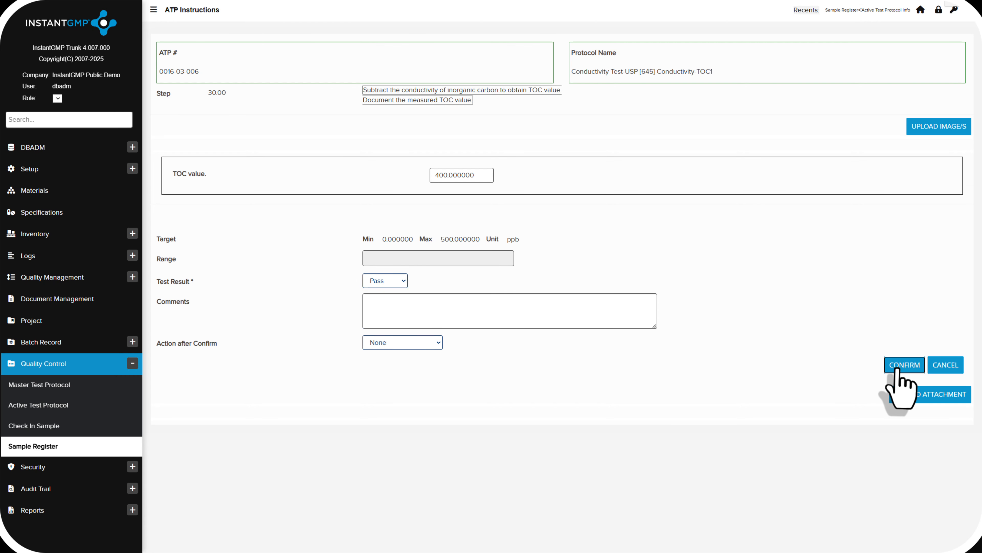
Check the recorded TOC result and its status among the protocol's QC tests
left_click(488, 86)
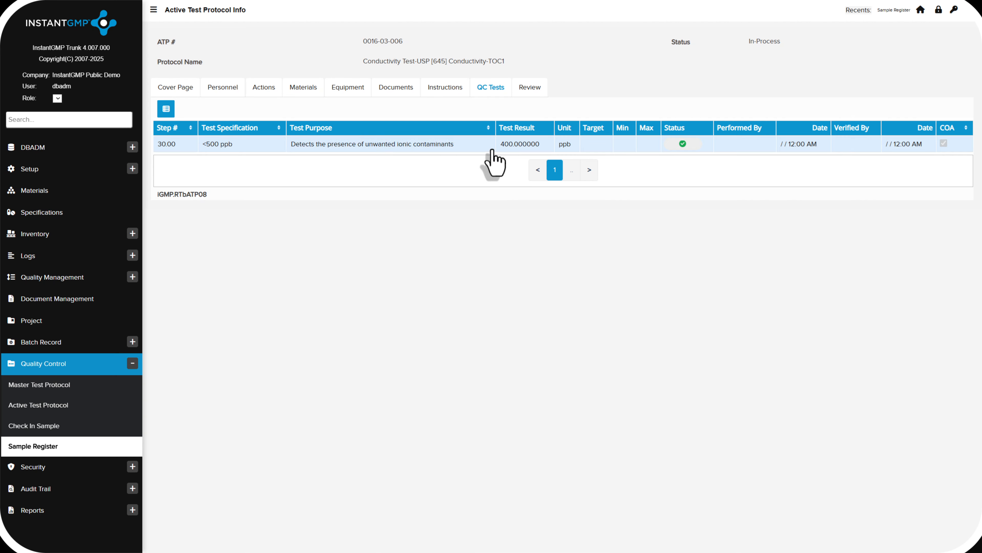
left_click_drag(490, 149, 562, 153)
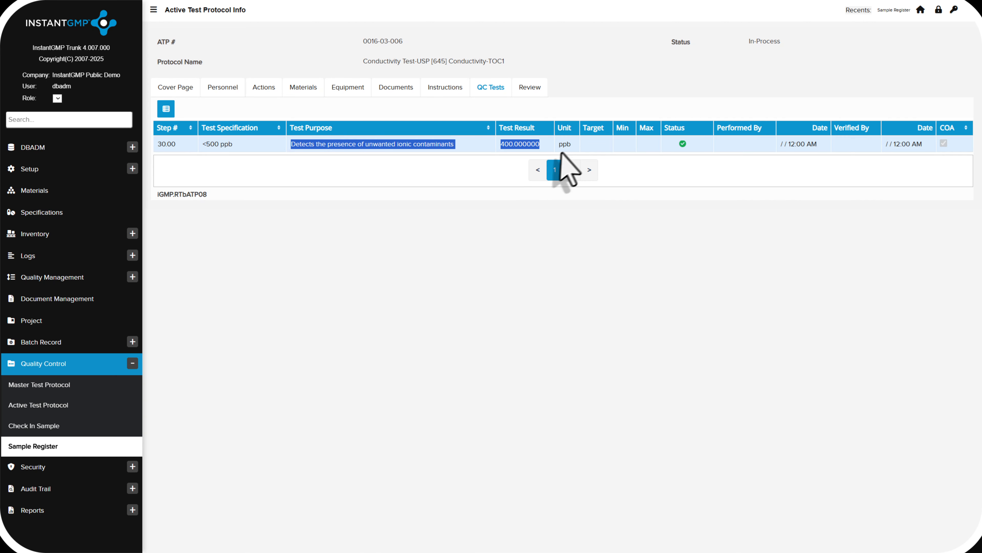
left_click(638, 155)
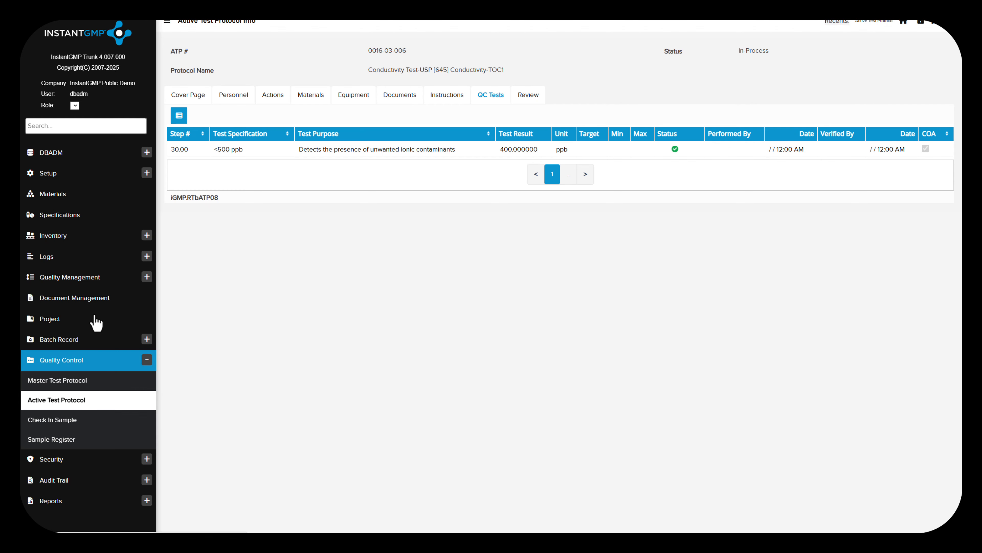
Open Purified Water receipt 330 in inventory management to examine its QC test results
left_click(63, 242)
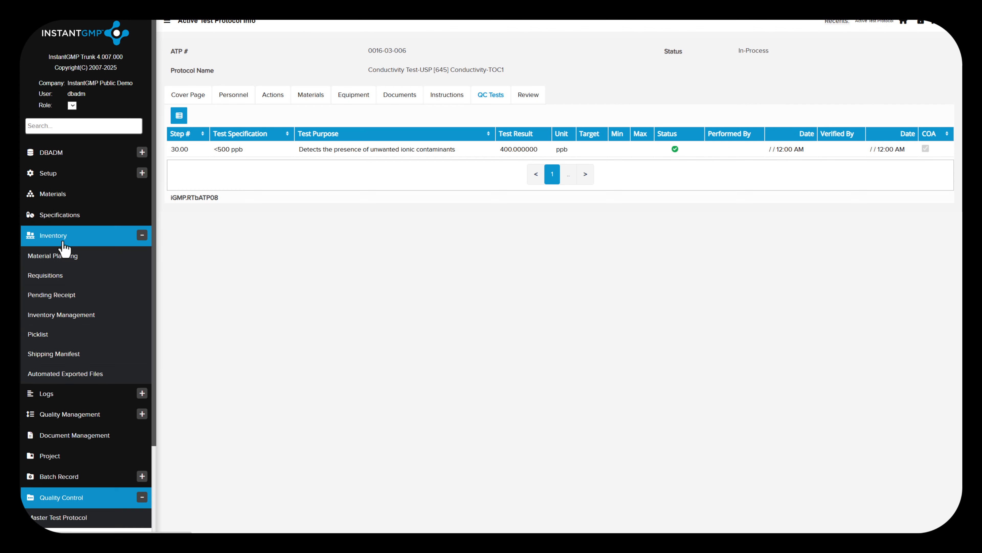
left_click(67, 316)
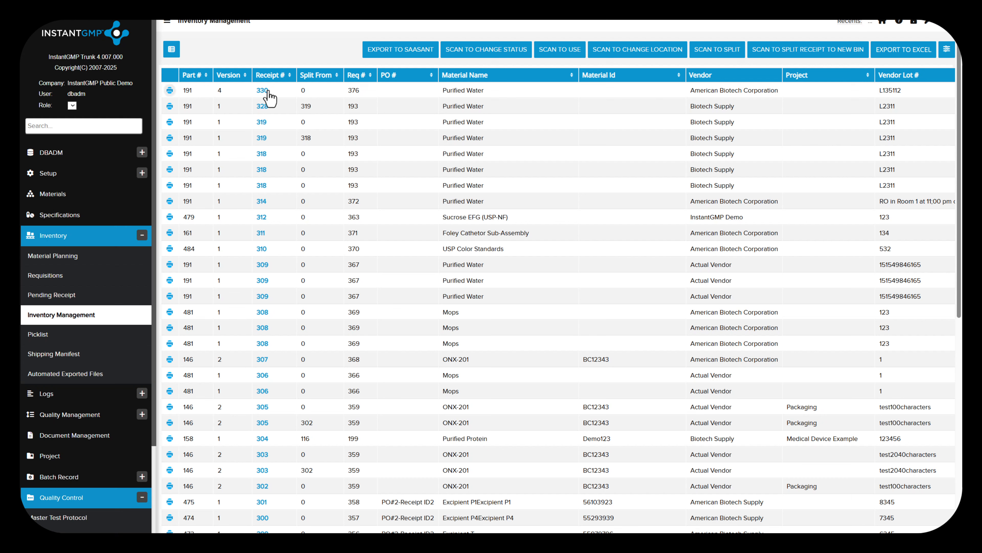
left_click(263, 93)
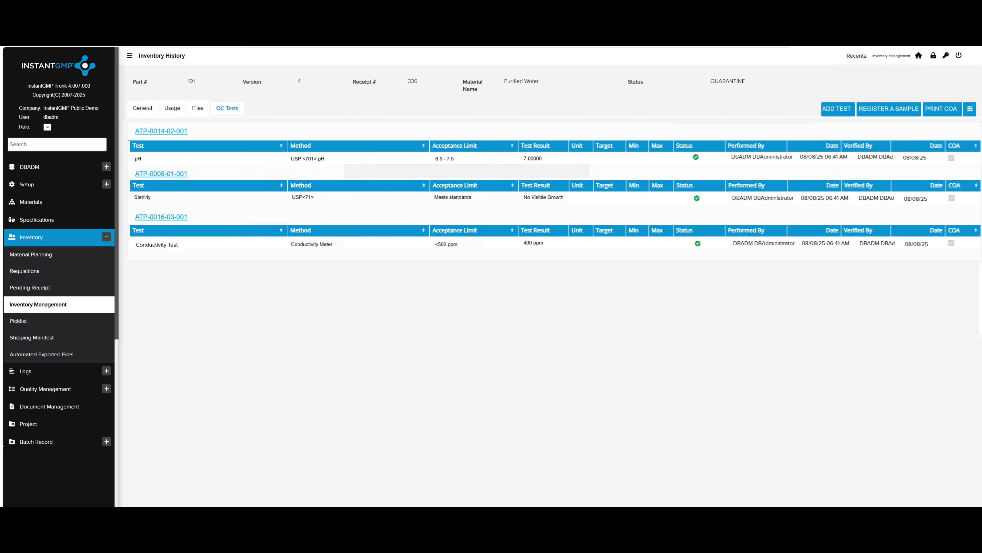